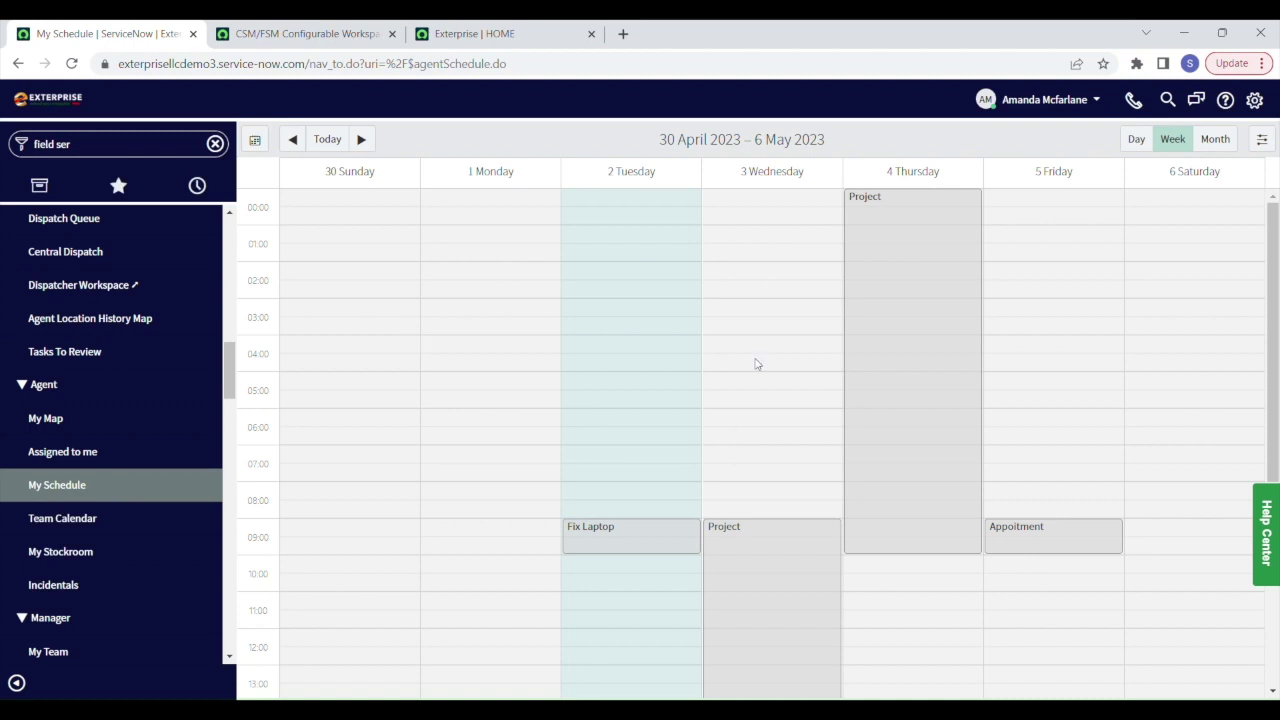
# - Scroll the schedule calendar down and back up
pyautogui.scroll(-1, 514, 508)
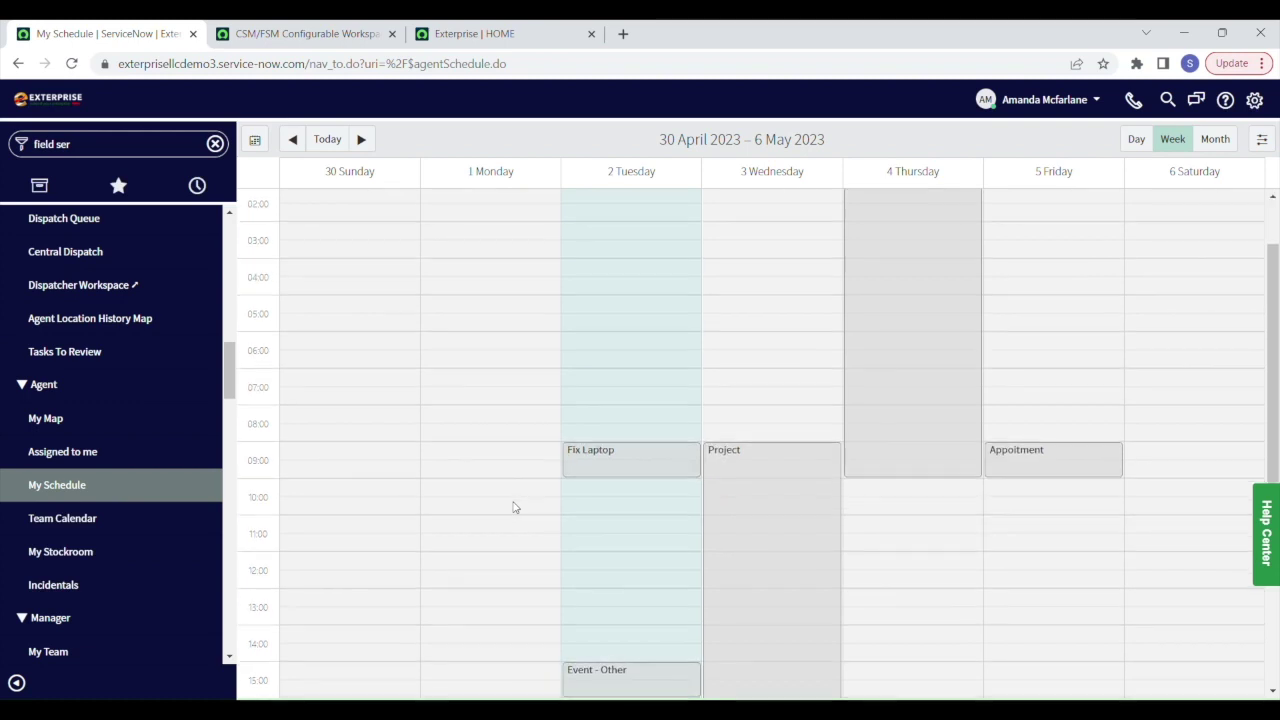
pyautogui.scroll(1, 514, 508)
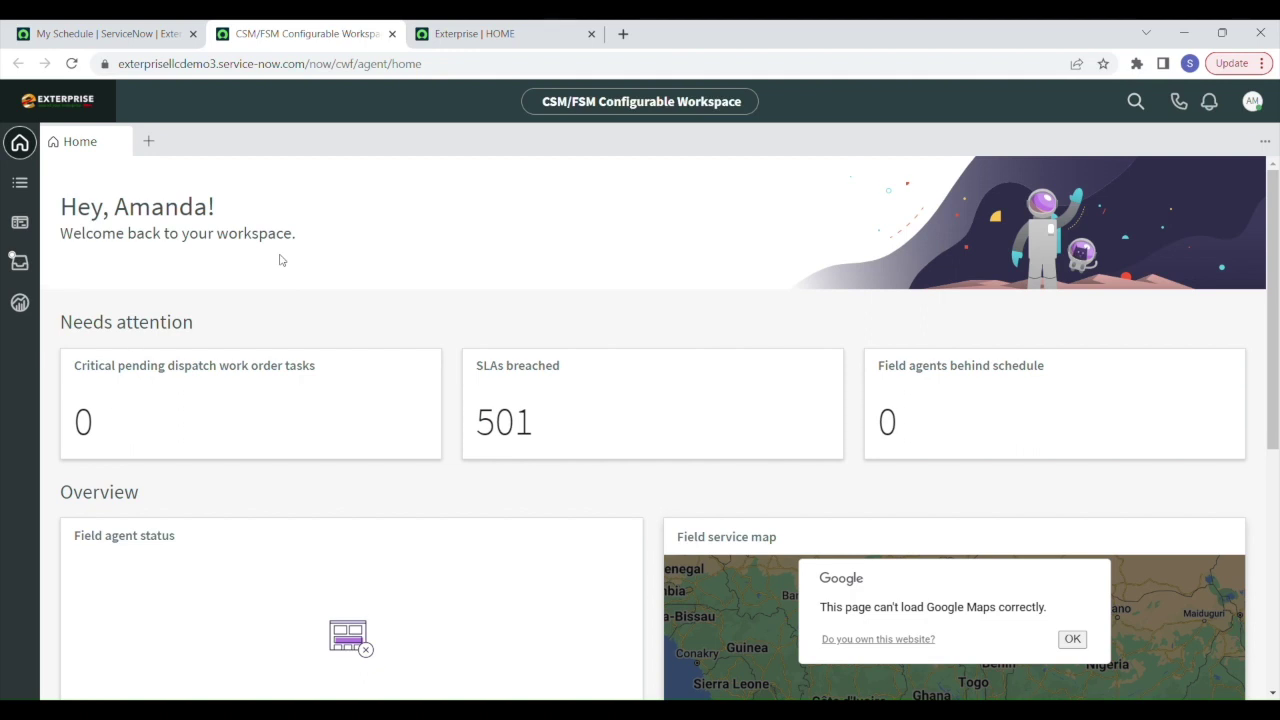
# - Review the workspace overview cards, then switch to the Tulsa-area My Dispatch Map page
pyautogui.scroll(-1, 549, 269)
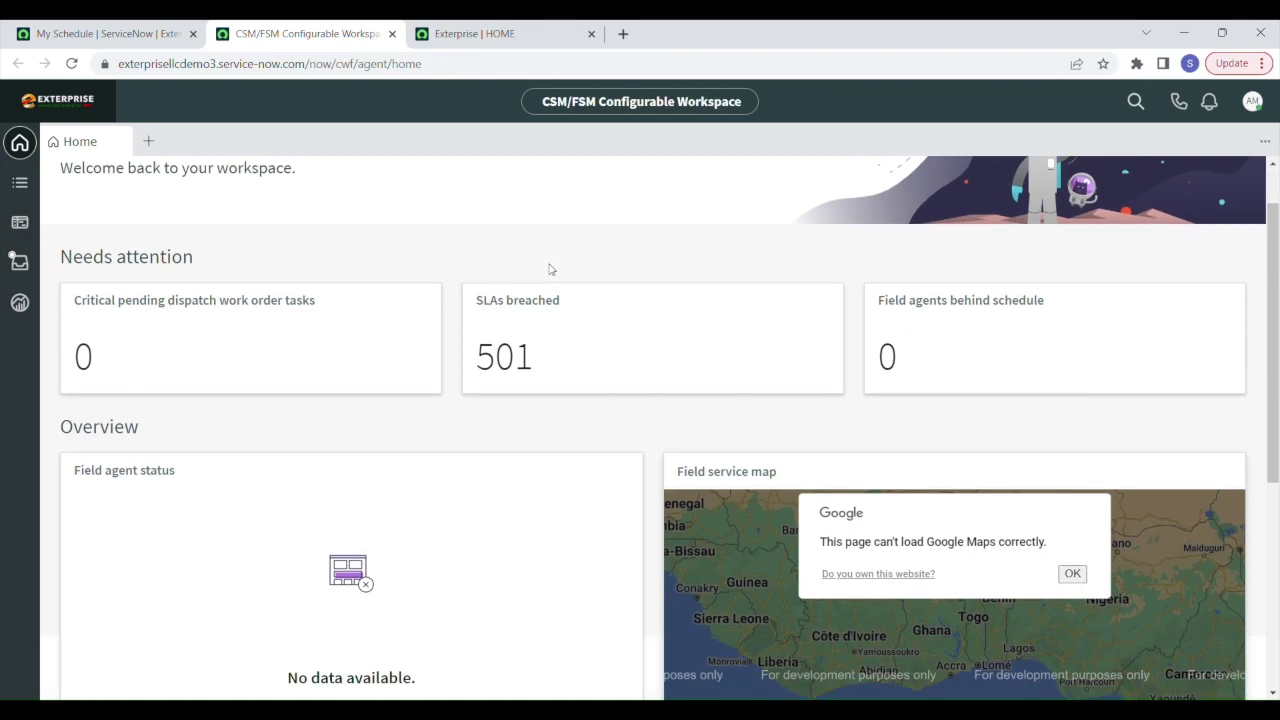
pyautogui.moveTo(1054, 404)
pyautogui.scroll(-1, 929, 325)
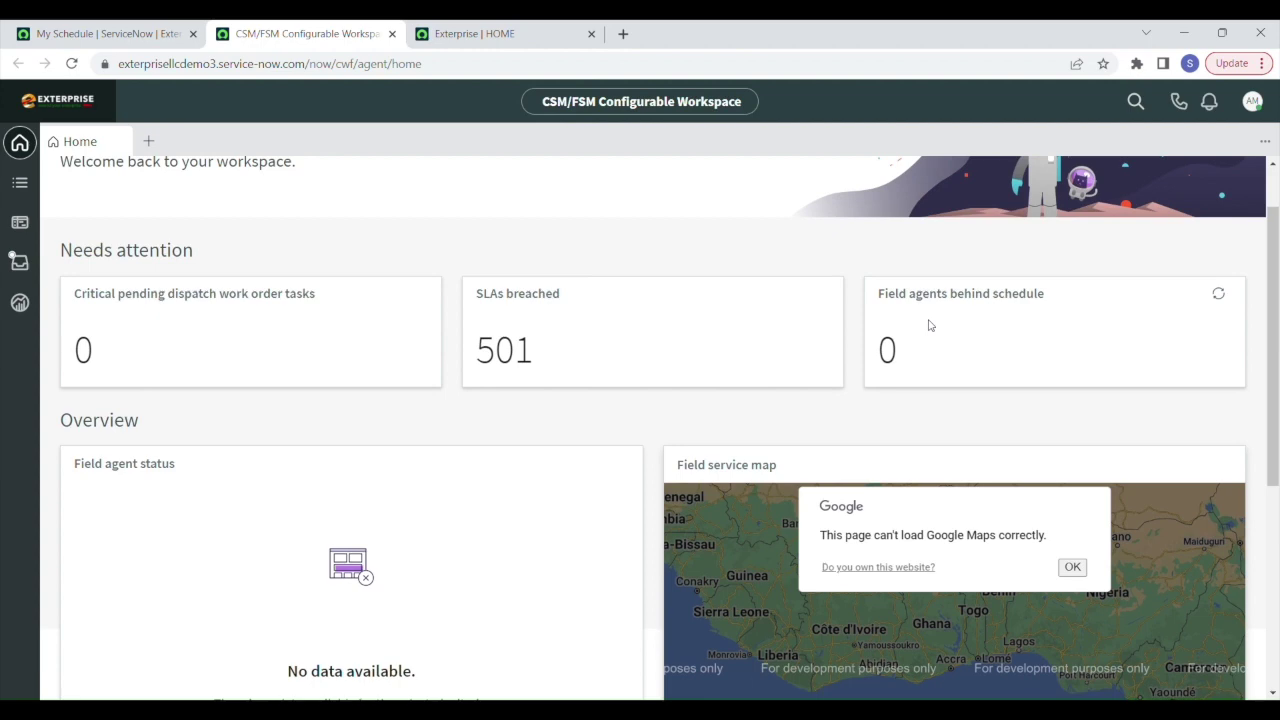
pyautogui.scroll(-1, 929, 325)
pyautogui.scroll(-1, 929, 325)
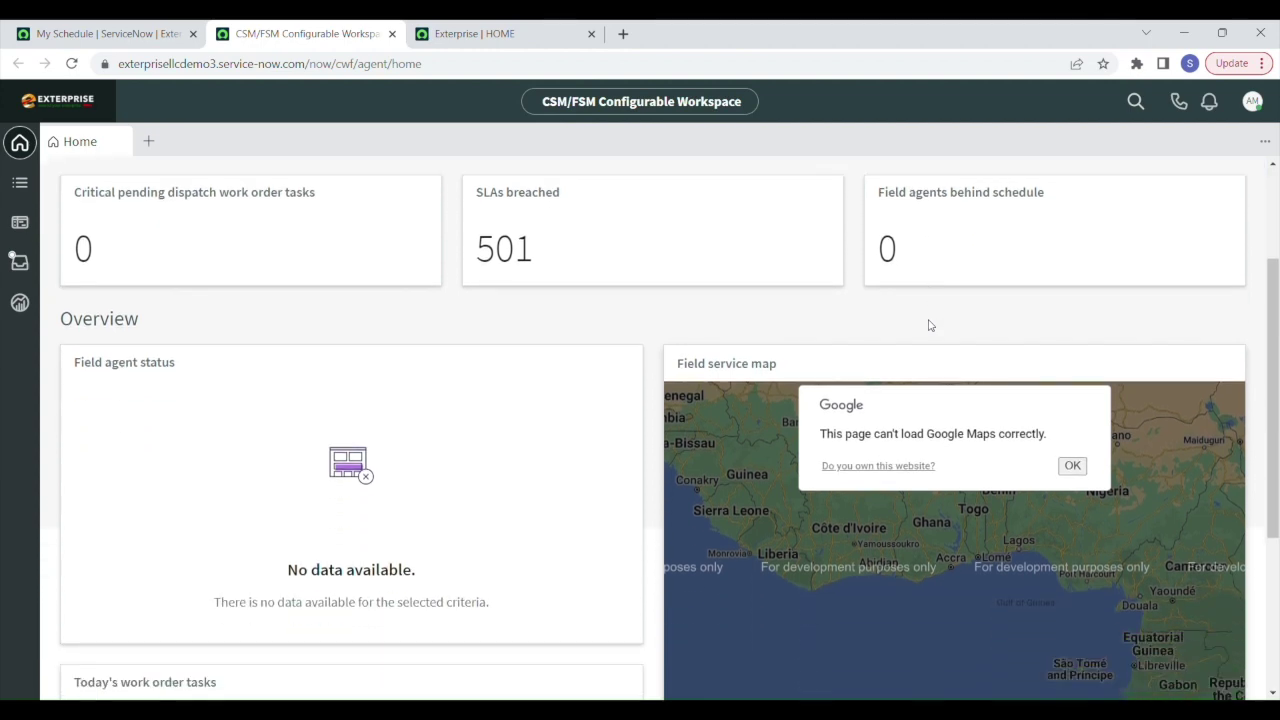
pyautogui.scroll(-2, 929, 325)
pyautogui.scroll(-1, 934, 326)
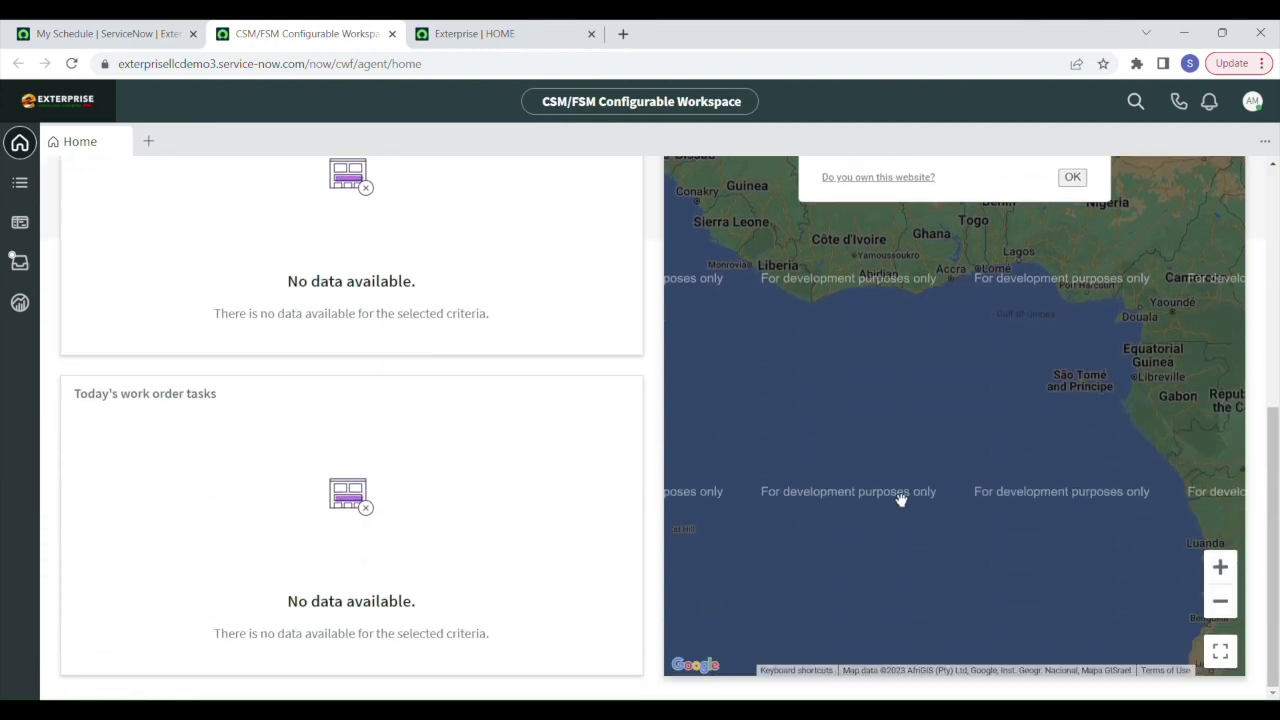
pyautogui.click(519, 36)
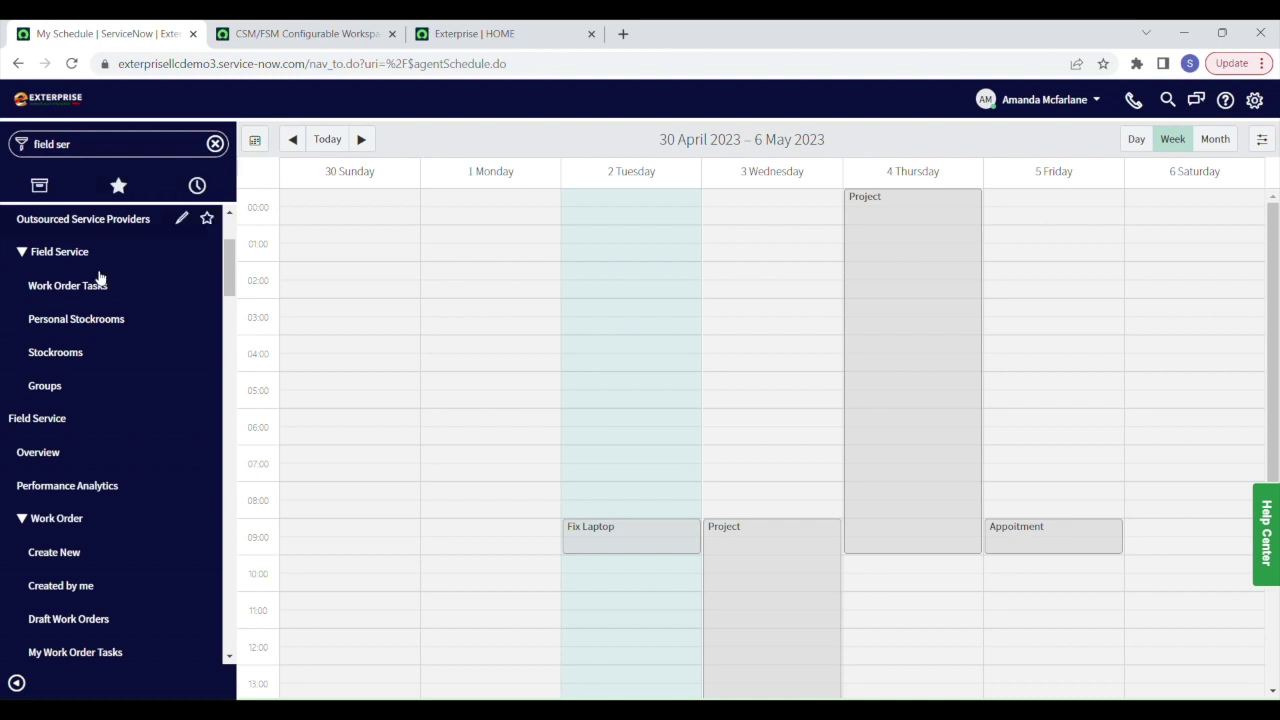
# - Start new draft work order WO00101414 from the Field Service Work Order module
pyautogui.click(52, 558)
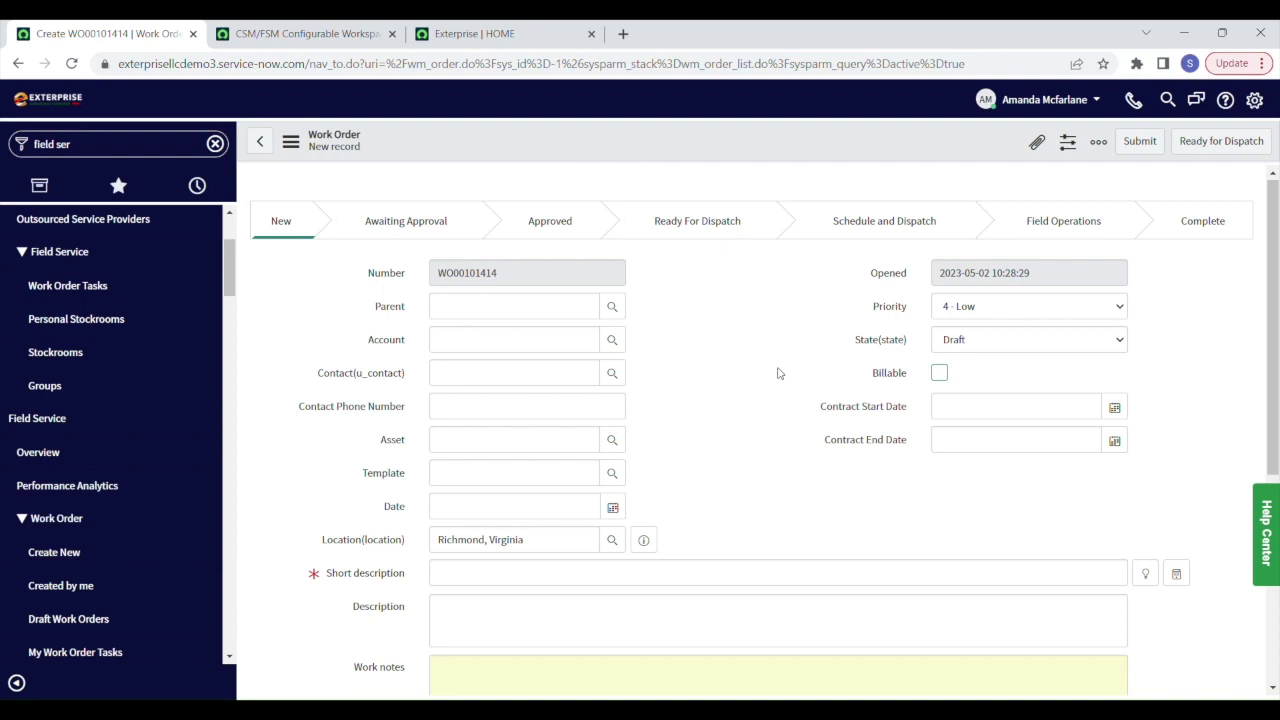
# - Give WO00101414 the short description 'Fix Laptop' and mark it Ready for Dispatch
pyautogui.scroll(-1, 776, 372)
pyautogui.click(453, 480)
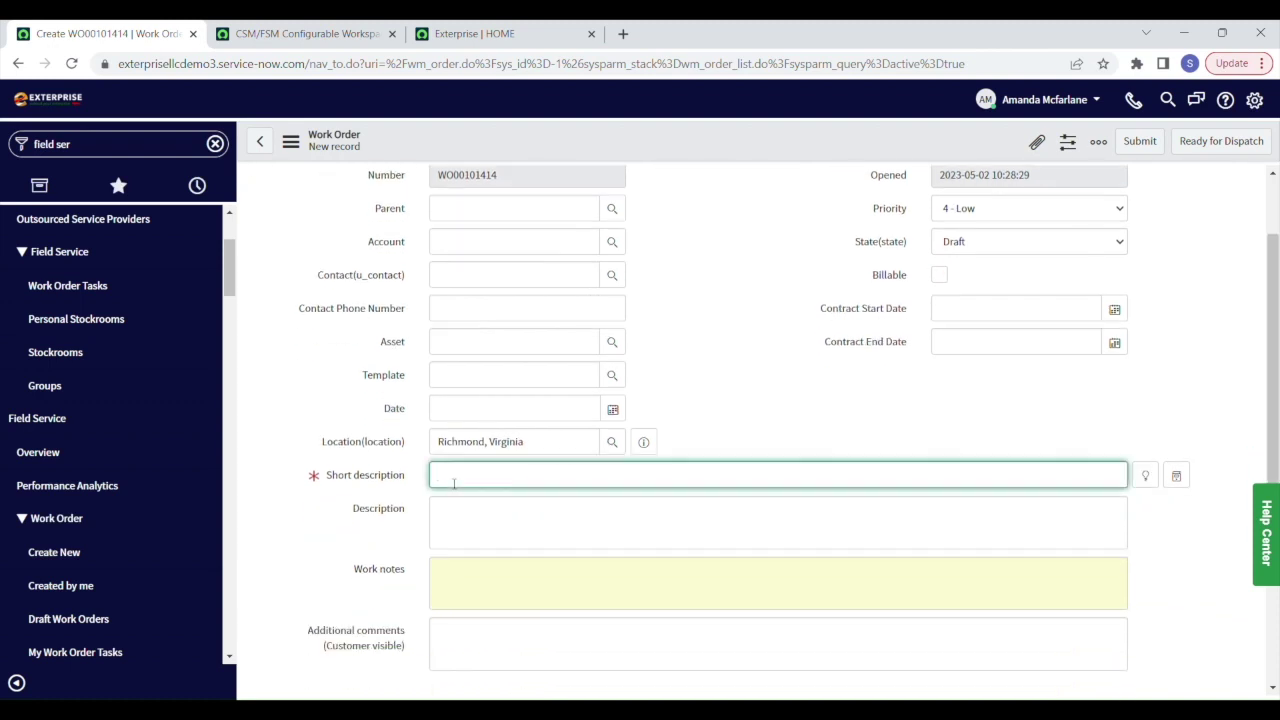
pyautogui.write('Fi')
pyautogui.write('x Lap')
pyautogui.write('top')
pyautogui.scroll(-3, 556, 513)
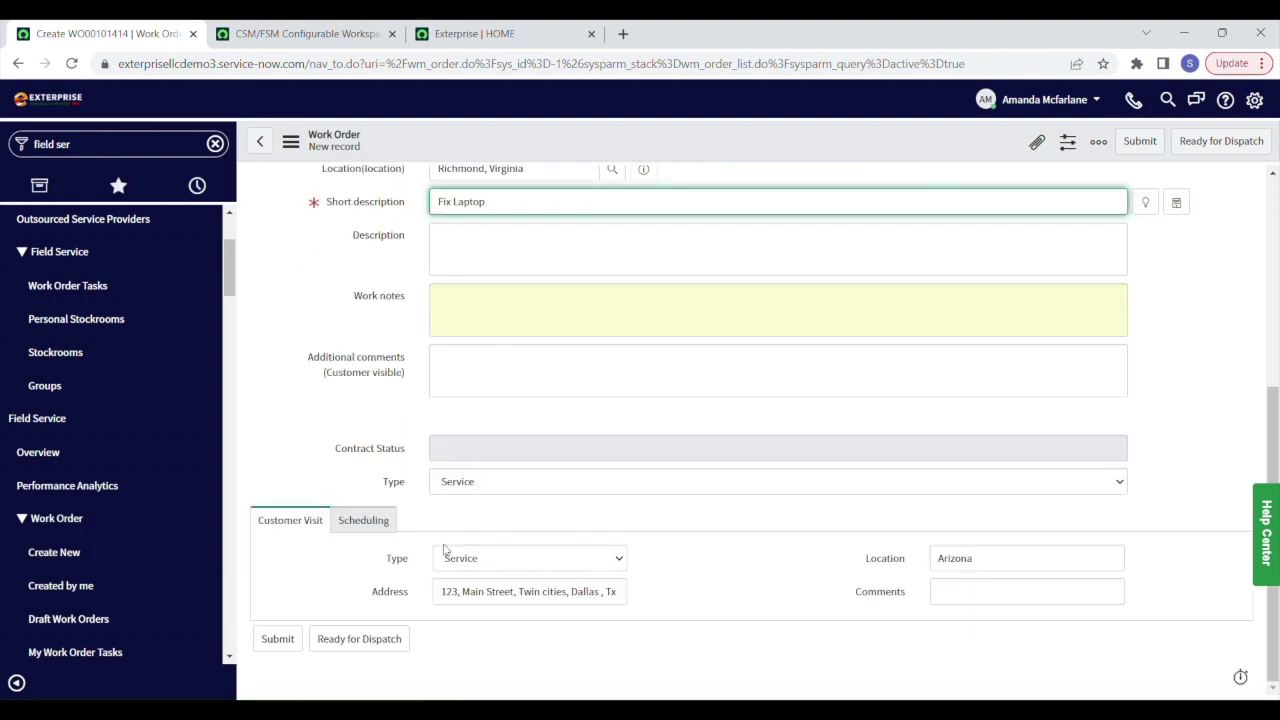
pyautogui.click(390, 646)
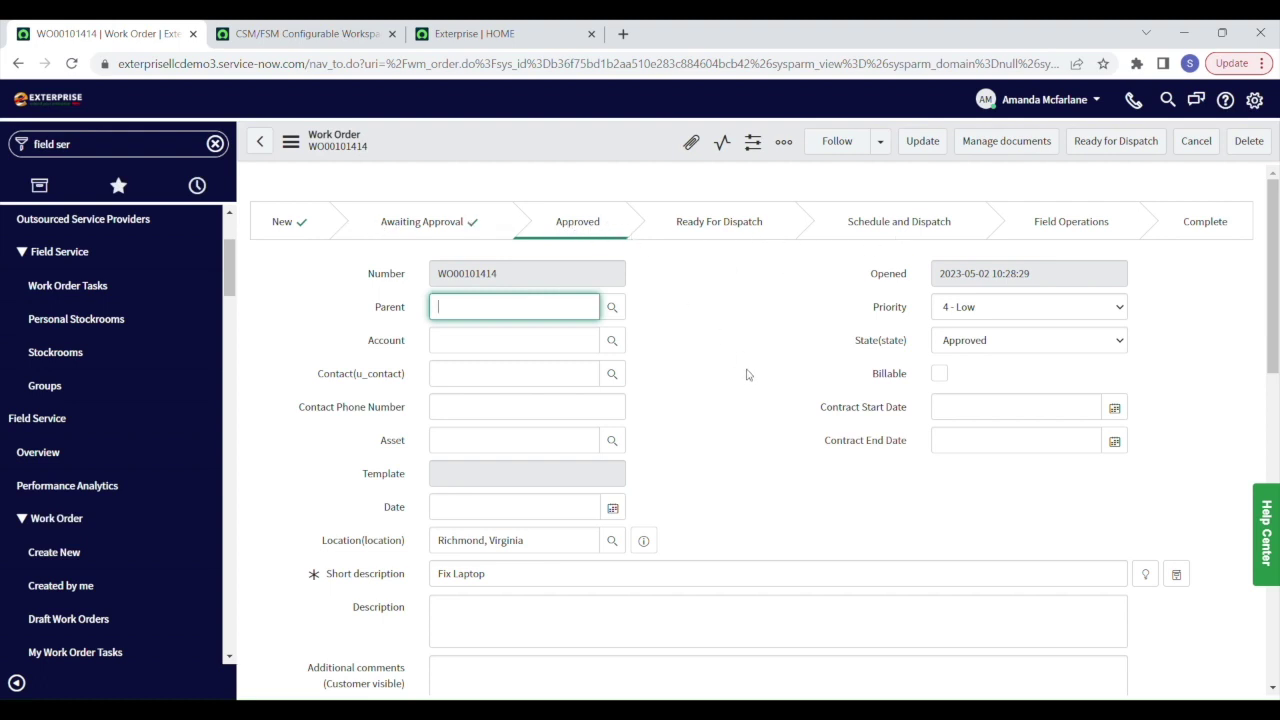
# - Check the work order's SLAs and task list, then mark it ready for dispatch
pyautogui.scroll(-3, 746, 374)
pyautogui.scroll(-2, 746, 374)
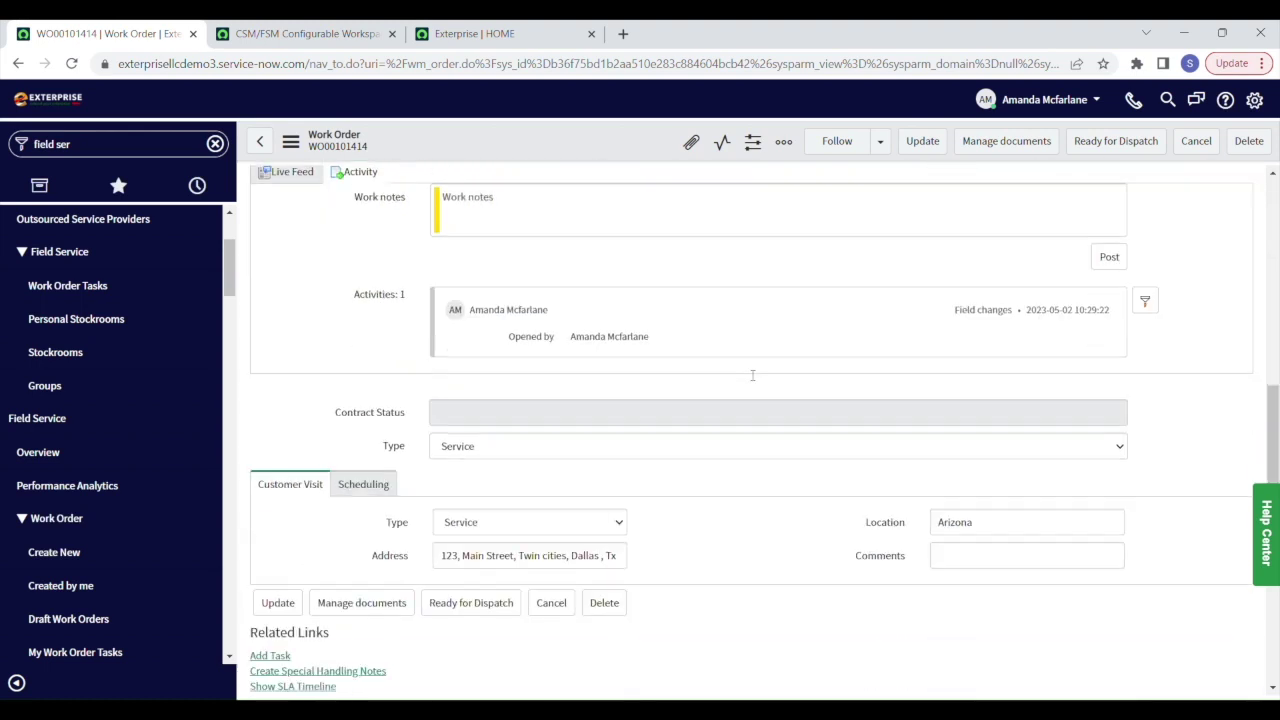
pyautogui.scroll(-2, 746, 374)
pyautogui.scroll(-1, 674, 389)
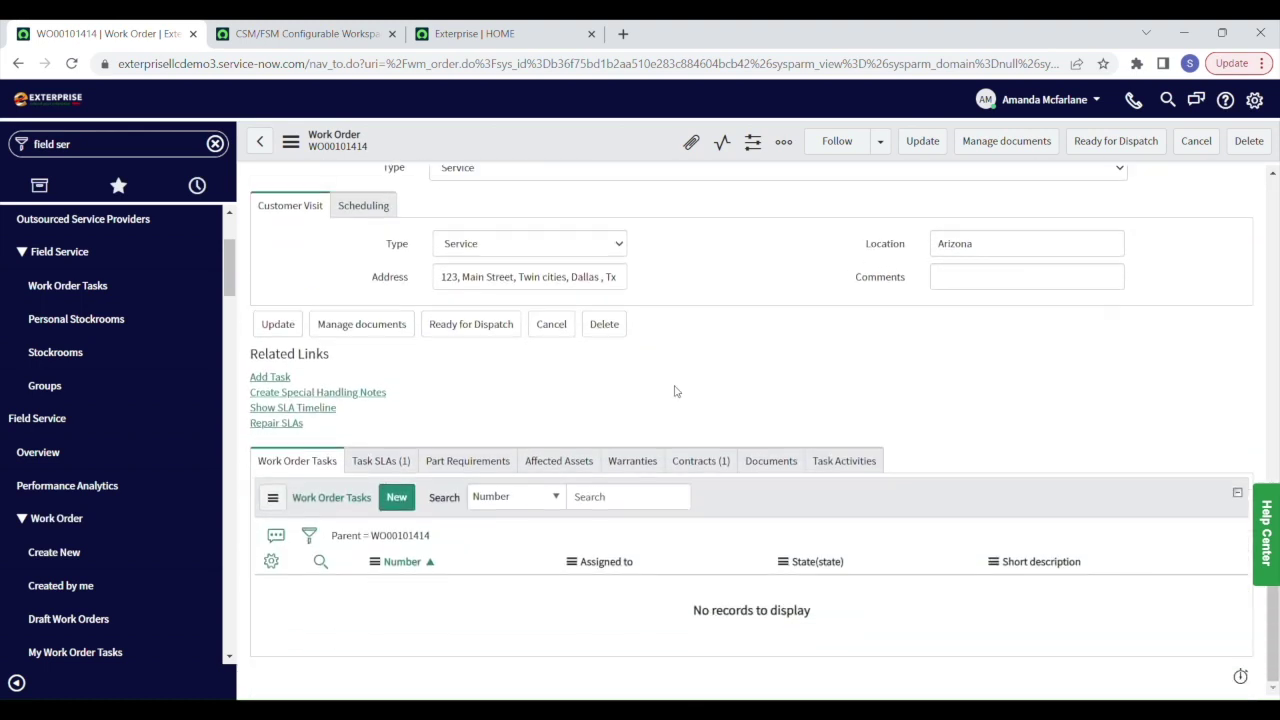
pyautogui.click(357, 462)
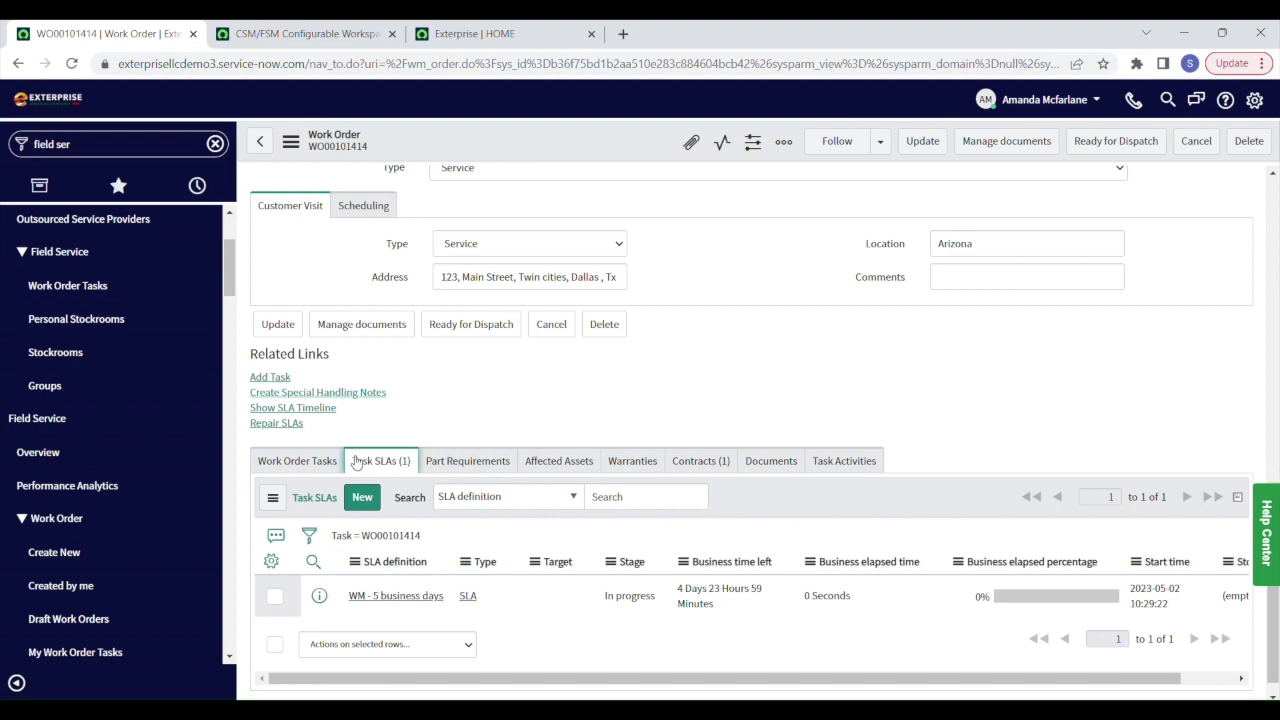
pyautogui.click(272, 461)
pyautogui.click(1094, 155)
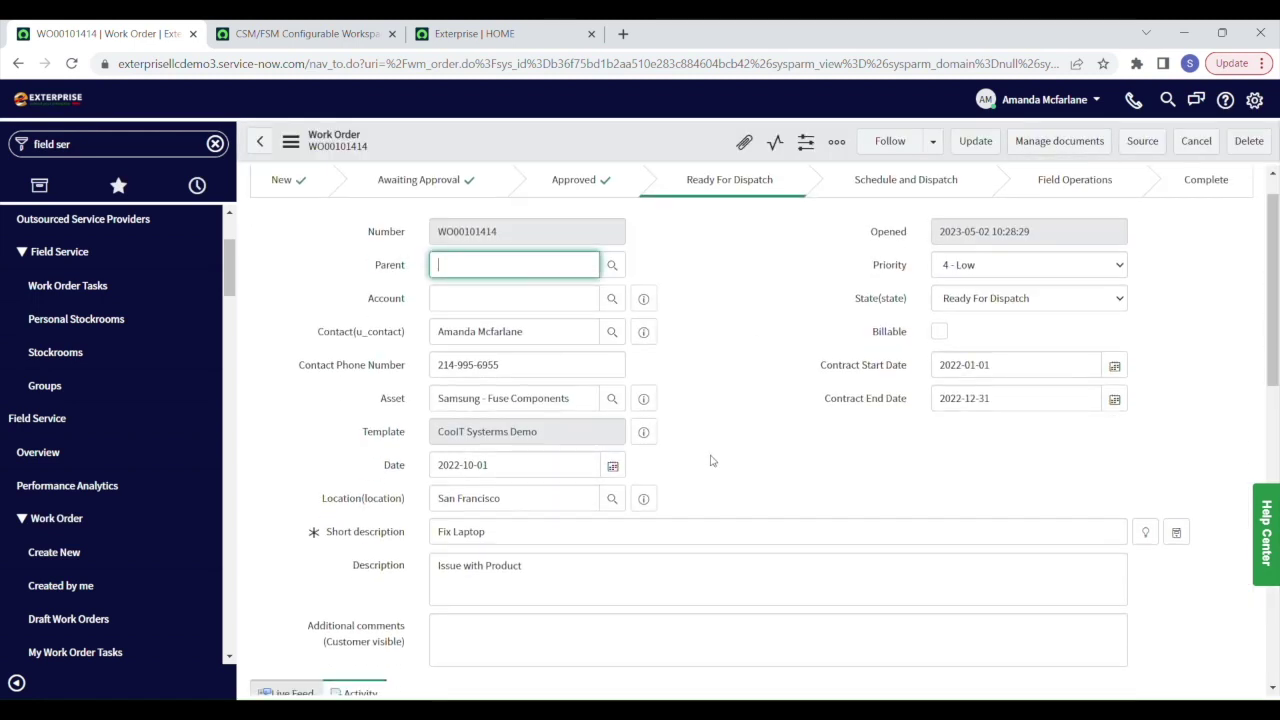
# - Open the Fix Laptop work order task WOT00101840 from the task list
pyautogui.scroll(-4, 711, 460)
pyautogui.scroll(-2, 711, 460)
pyautogui.scroll(-1, 711, 460)
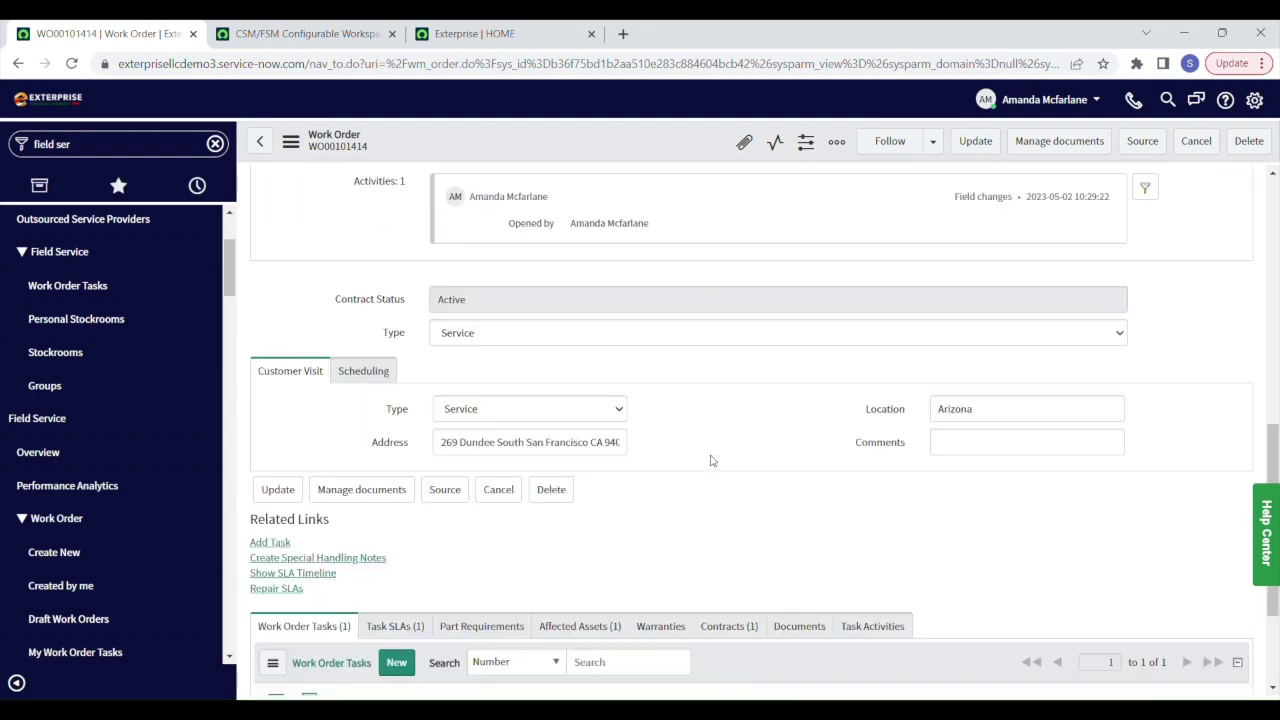
pyautogui.scroll(-2, 711, 460)
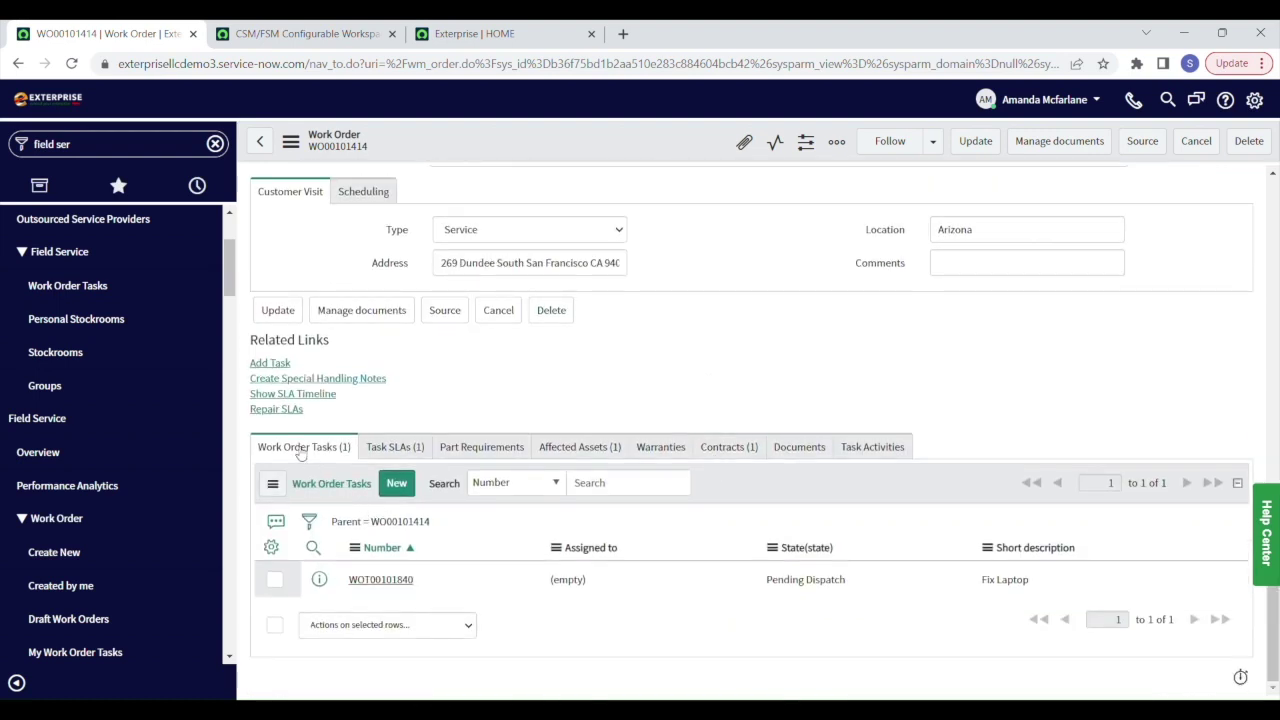
pyautogui.click(370, 582)
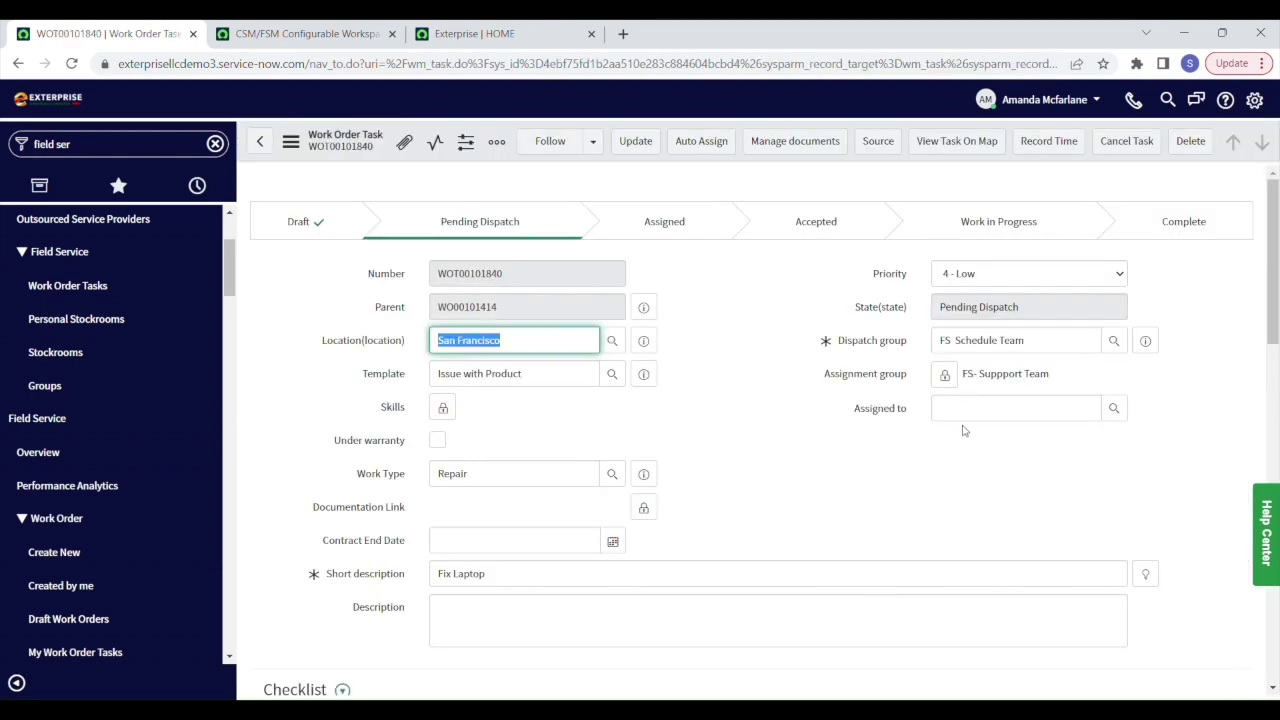
pyautogui.click(990, 412)
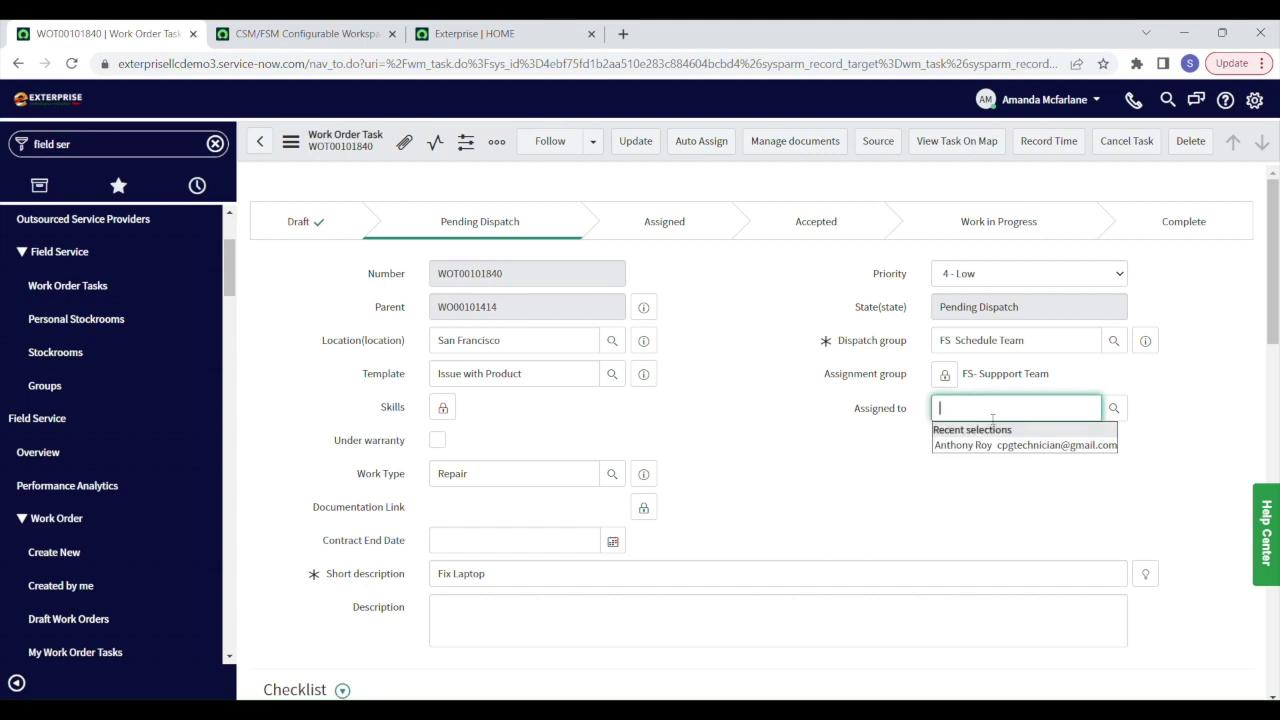
pyautogui.write('An')
pyautogui.click(1000, 445)
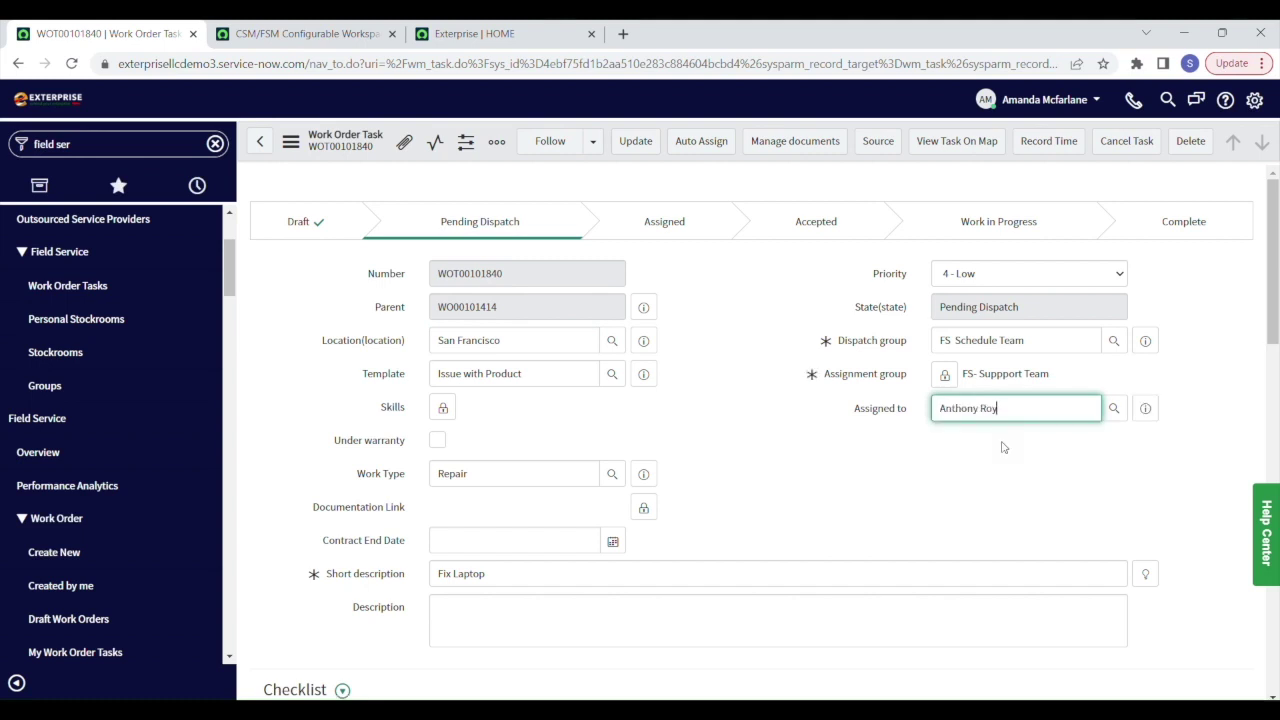
pyautogui.scroll(-4, 822, 463)
pyautogui.scroll(-2, 822, 463)
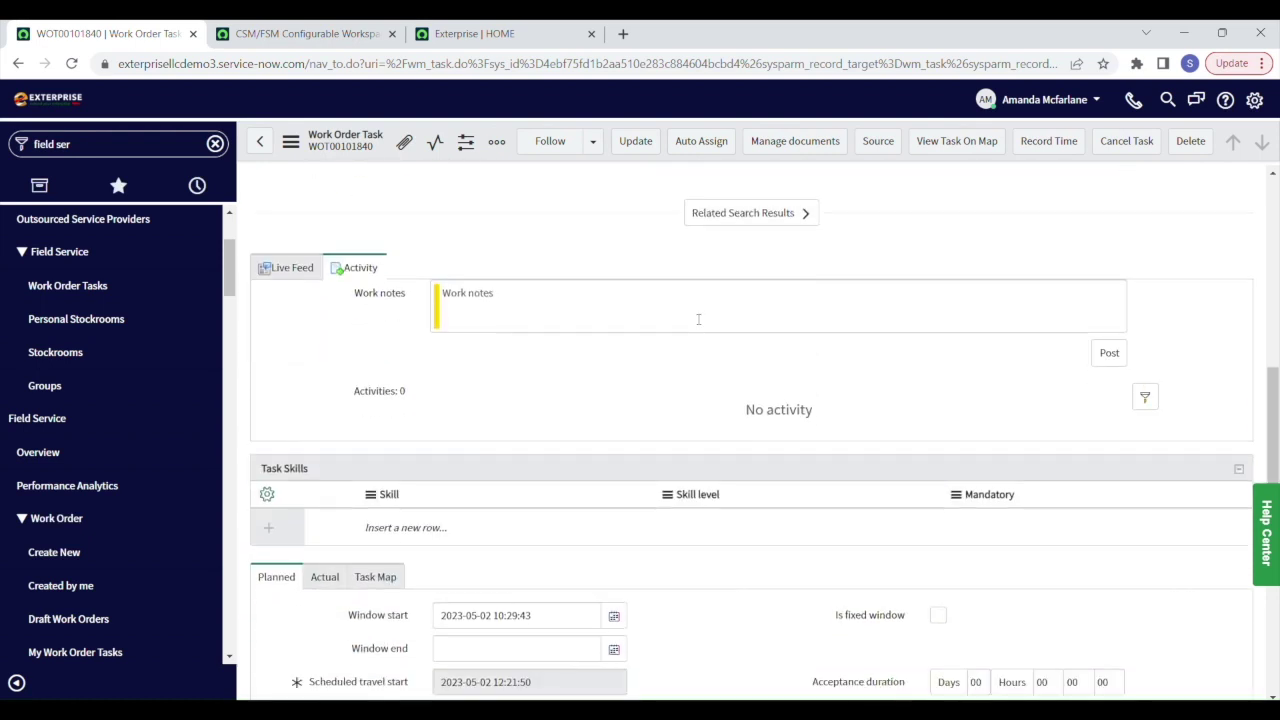
pyautogui.scroll(-2, 698, 319)
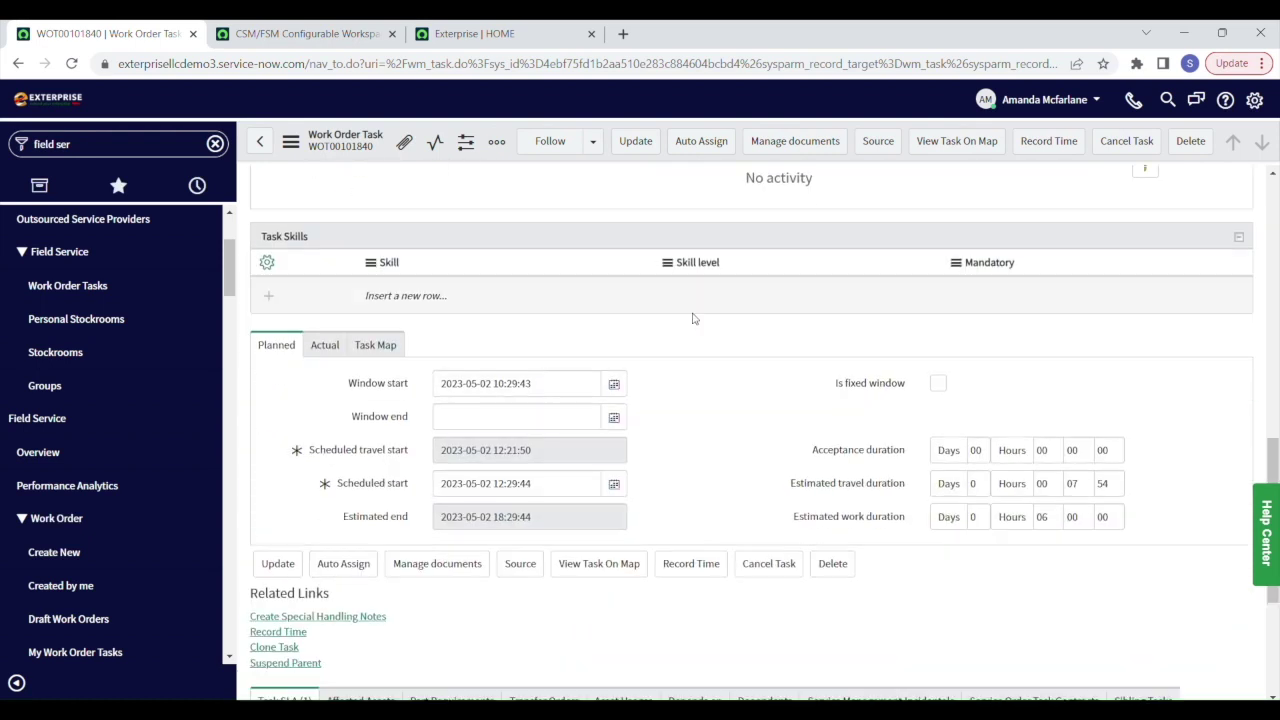
pyautogui.click(636, 142)
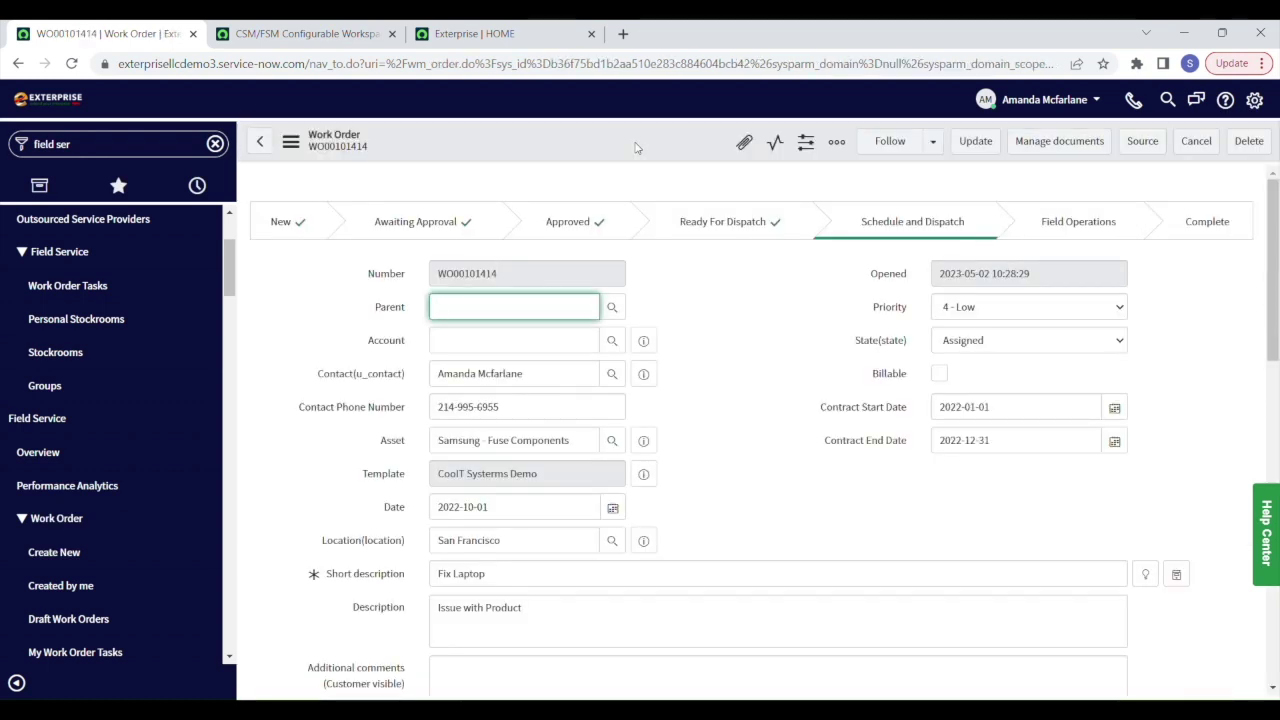
# - Review the work order's activity and the Field Service dashboard charts
pyautogui.click(714, 416)
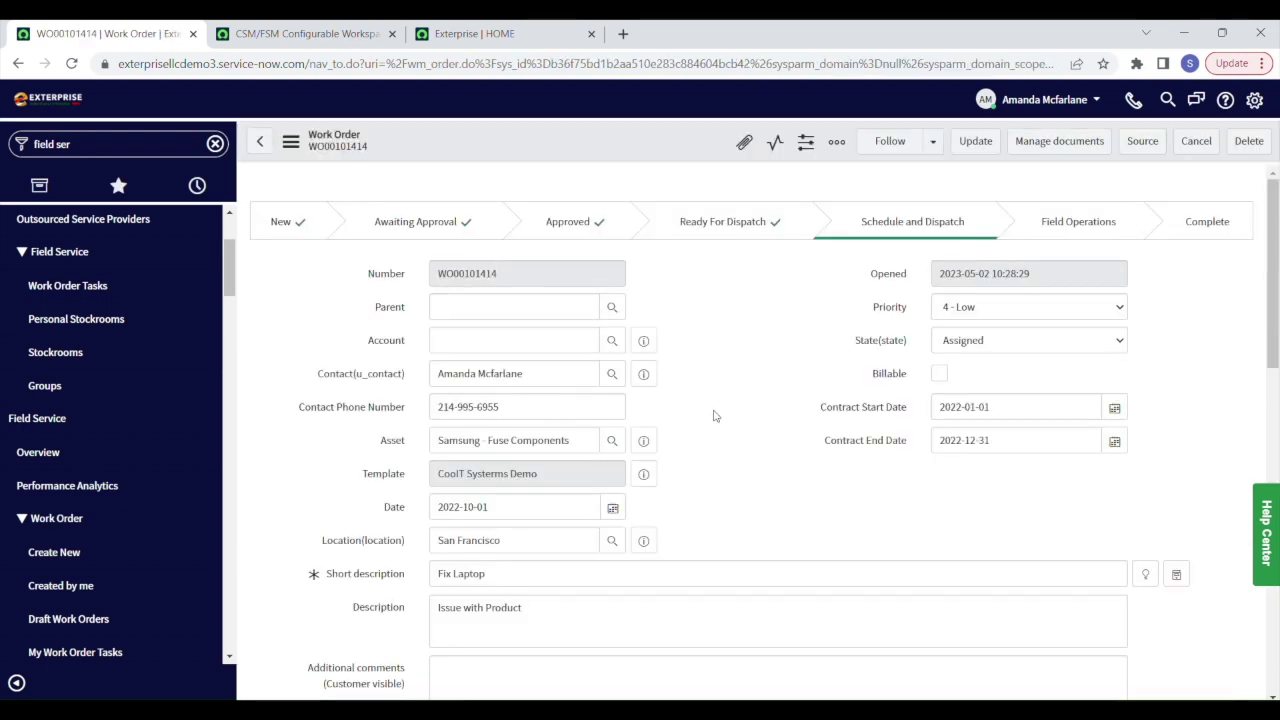
pyautogui.scroll(-1, 714, 416)
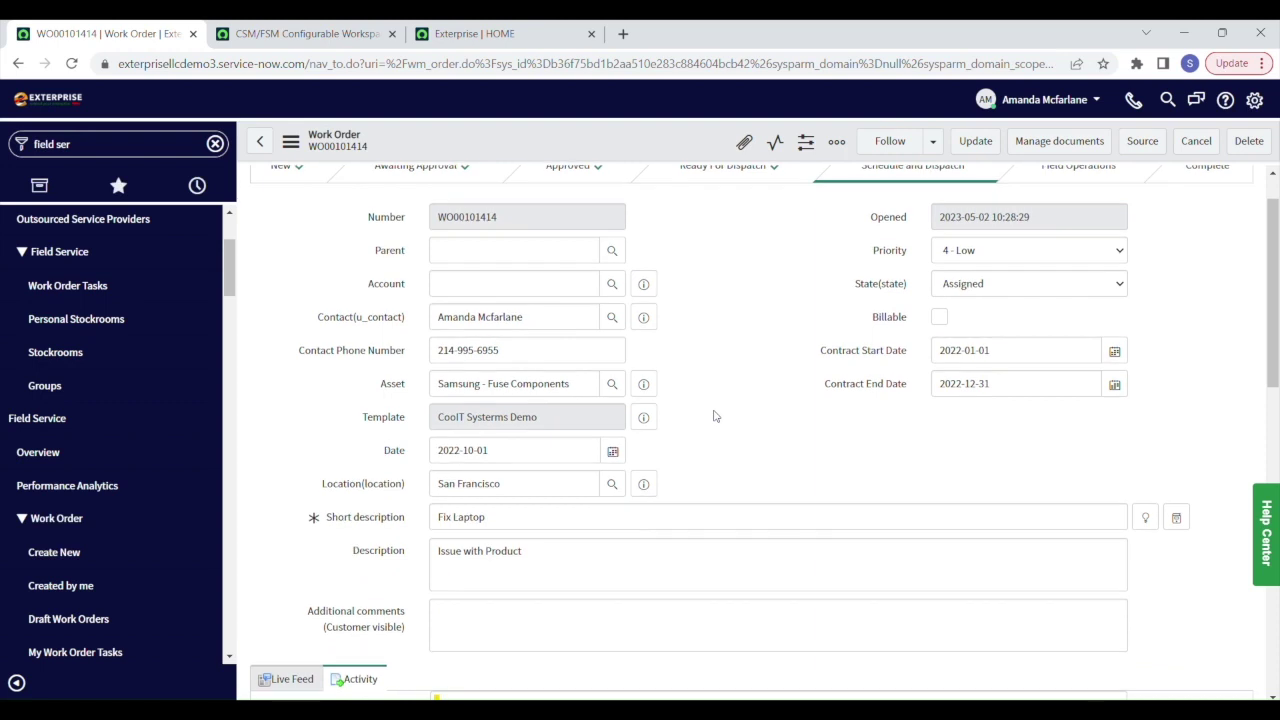
pyautogui.scroll(-2, 714, 416)
pyautogui.scroll(-1, 714, 416)
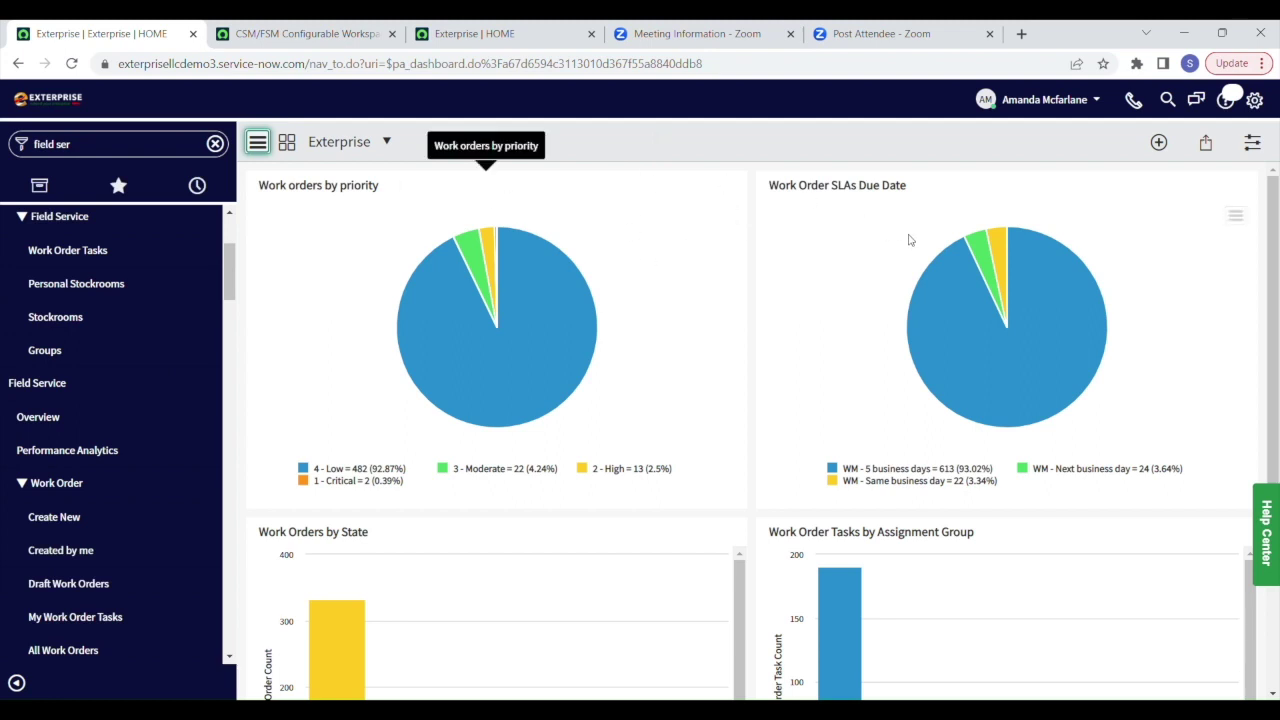
pyautogui.moveTo(893, 237)
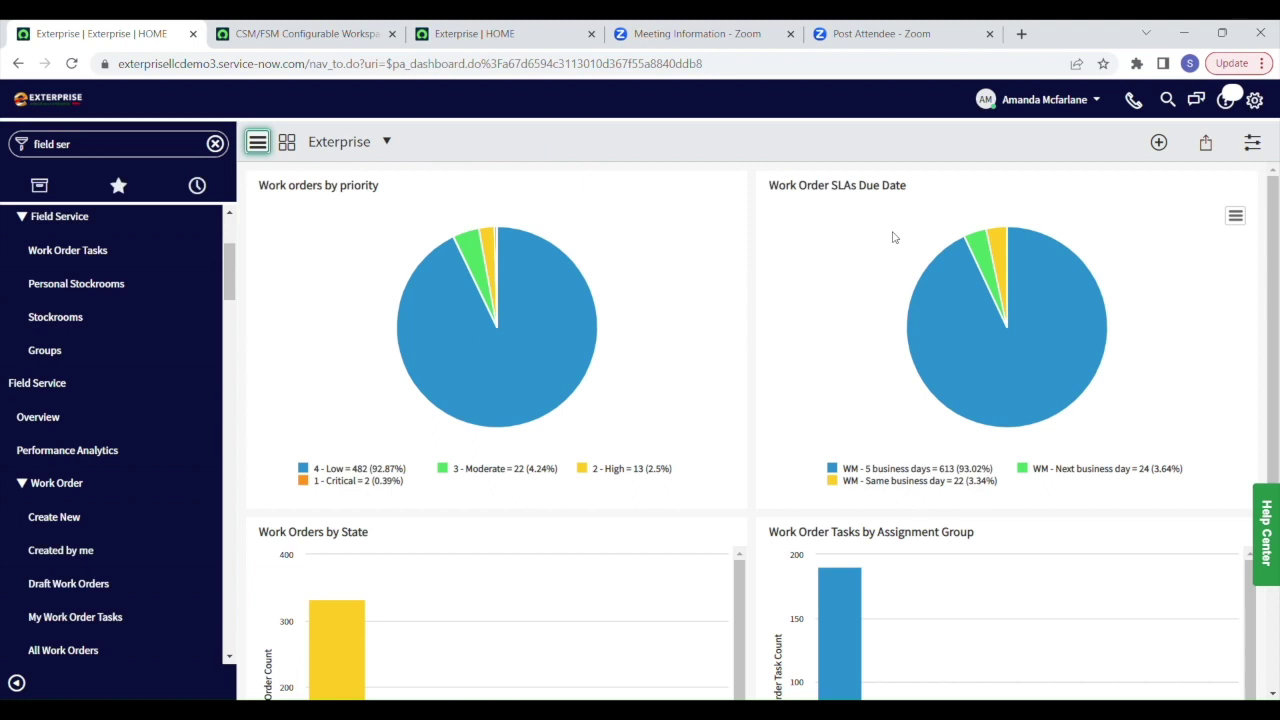
pyautogui.scroll(-2, 894, 237)
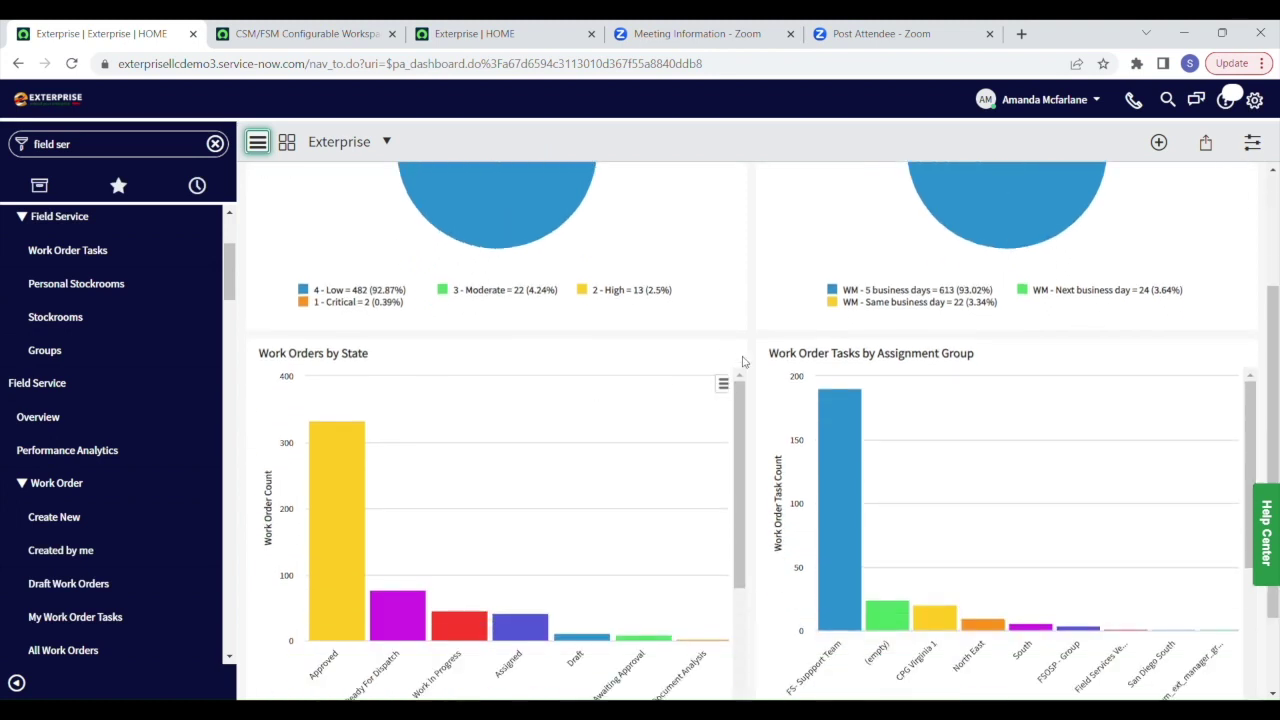
pyautogui.scroll(-1, 970, 388)
pyautogui.scroll(-2, 970, 388)
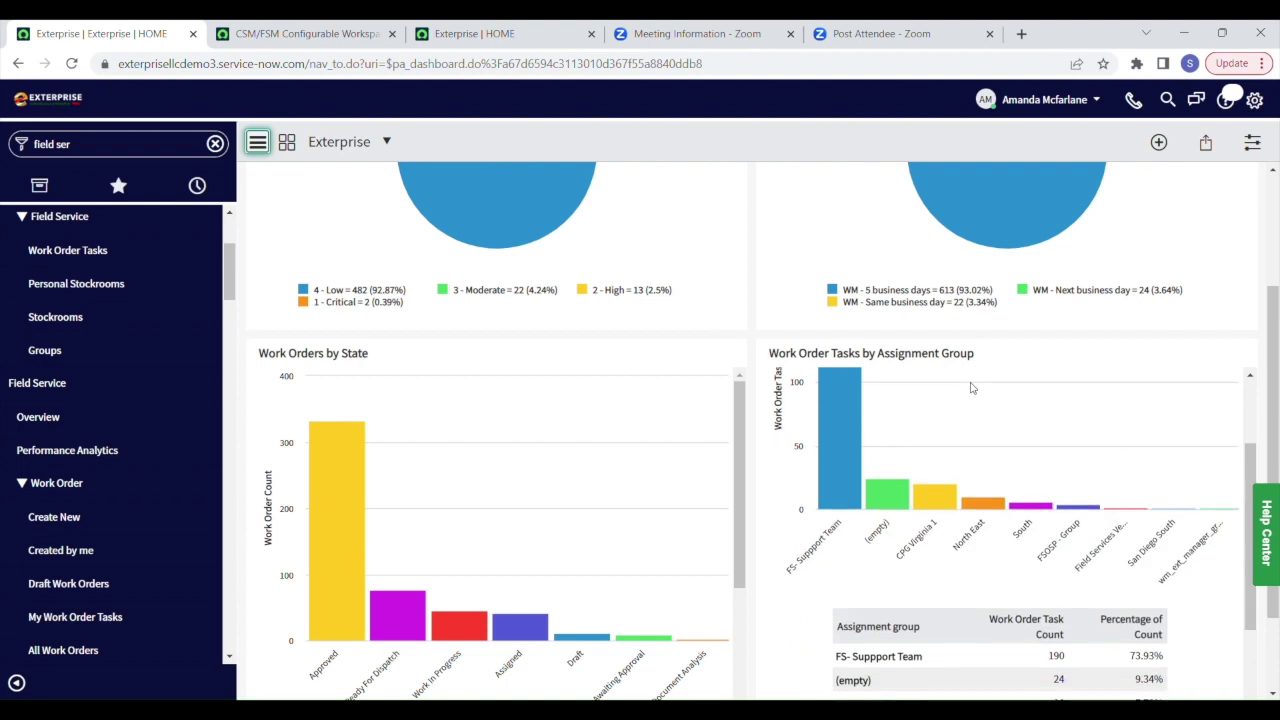
pyautogui.scroll(-1, 757, 331)
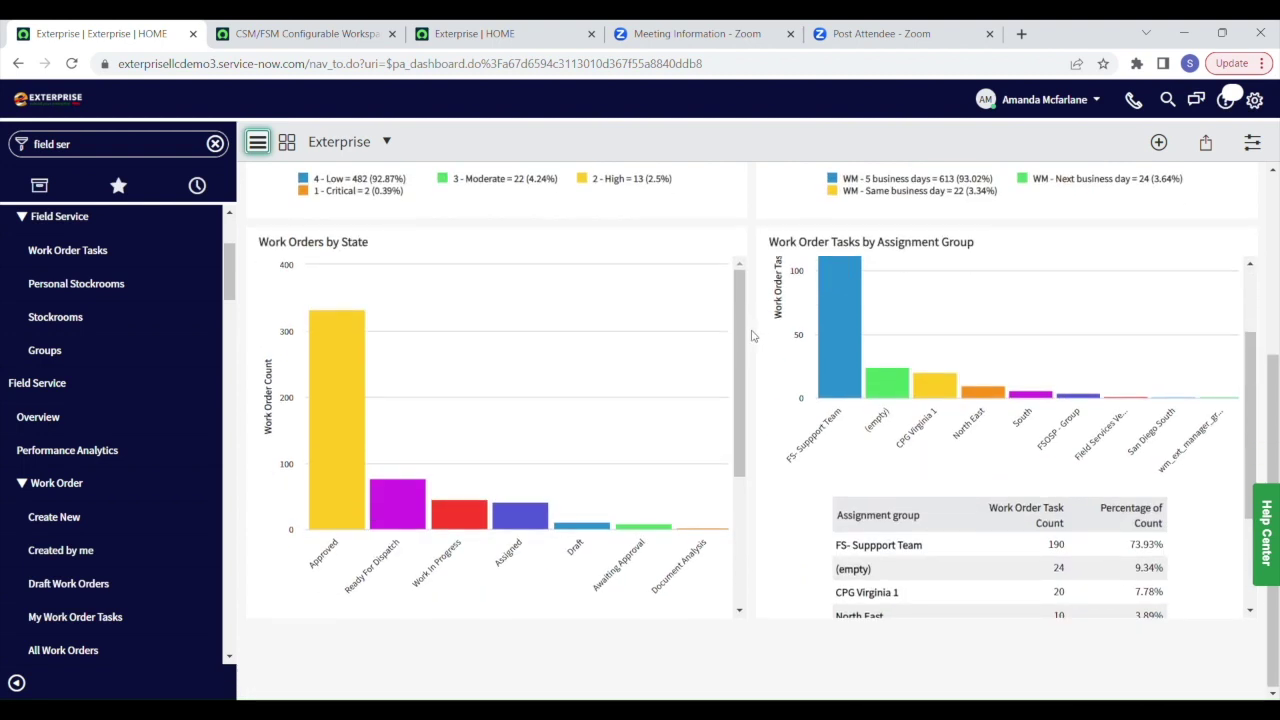
pyautogui.scroll(2, 756, 331)
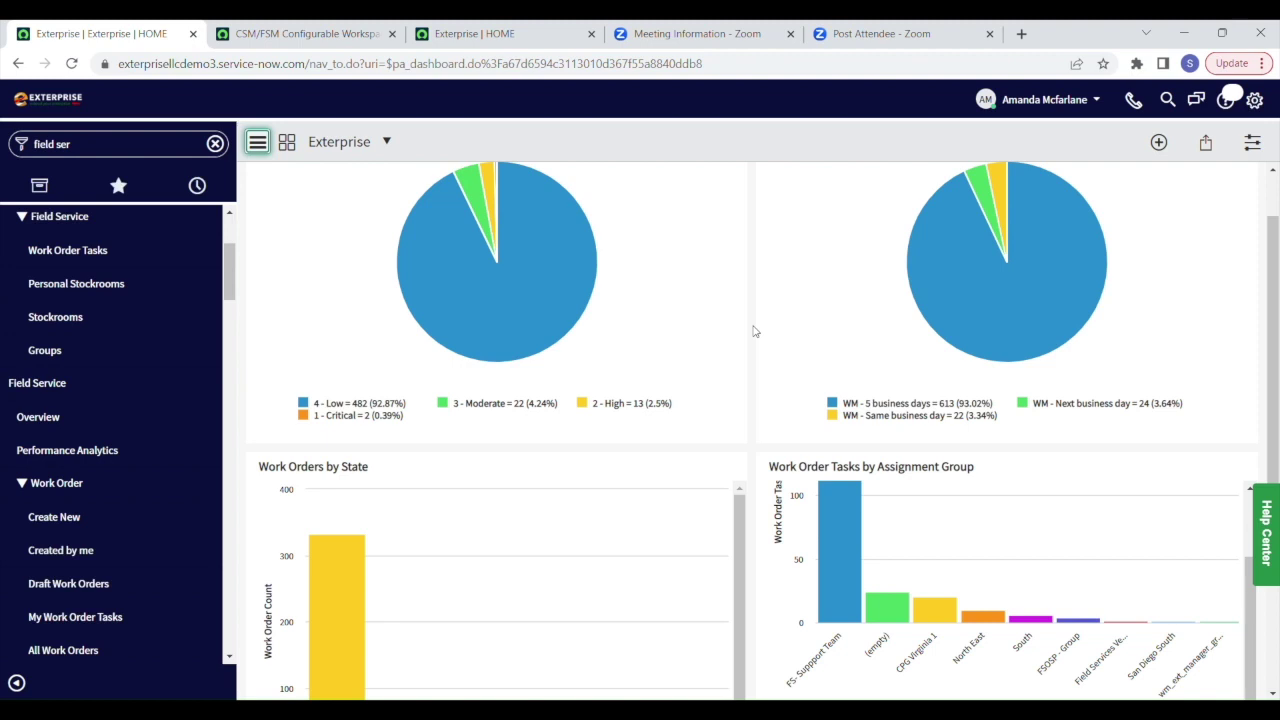
pyautogui.scroll(1, 755, 331)
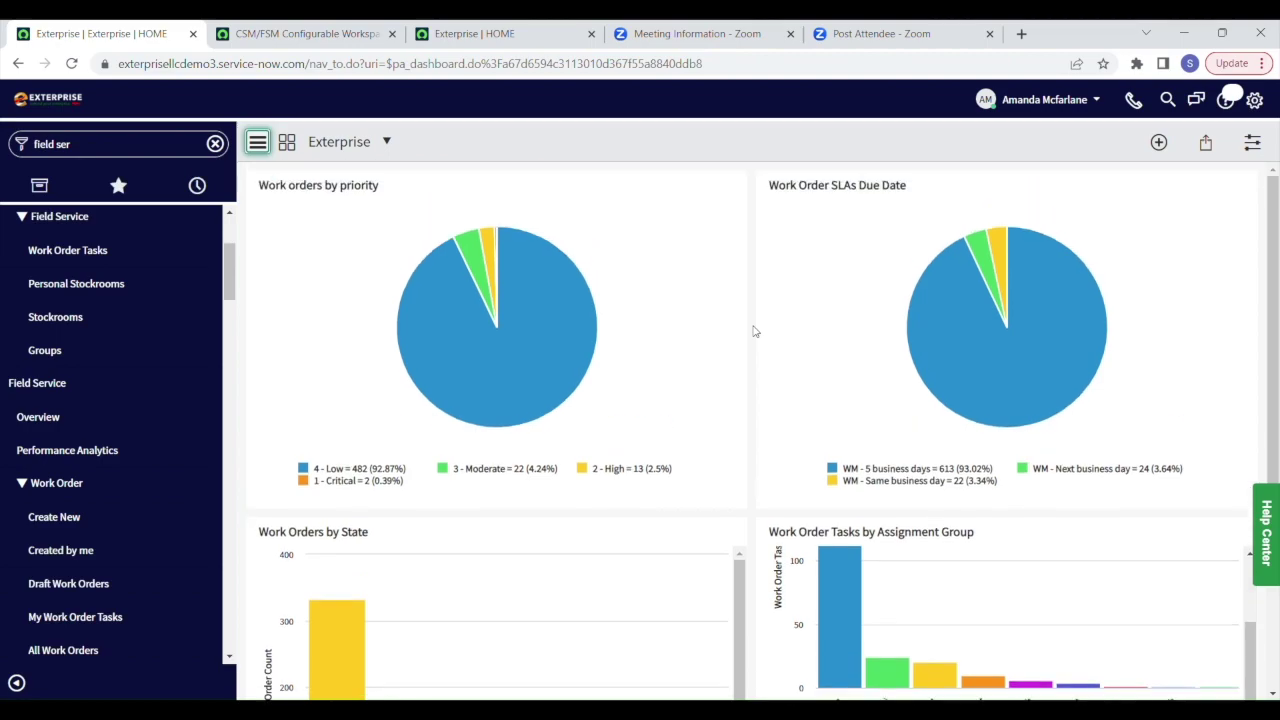